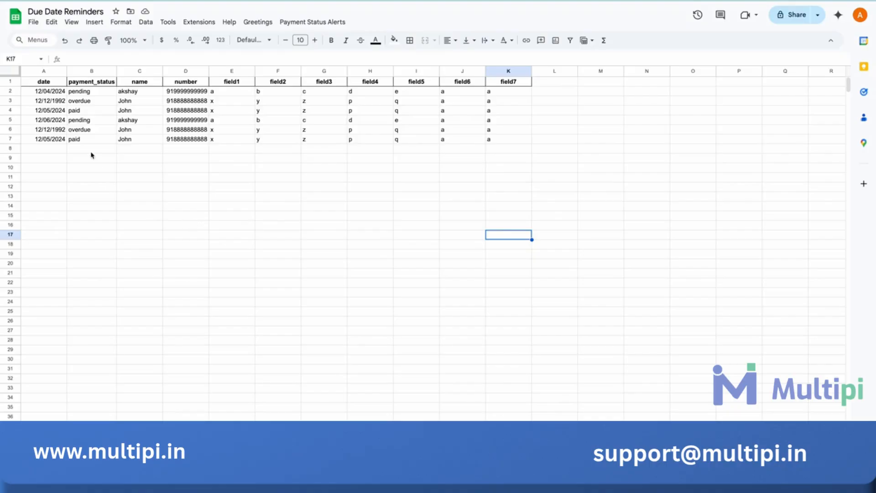
- Examine the date, payment_status, name, number and field1 to field7 columns of the reminder data
drag(49, 92, 48, 131)
drag(91, 91, 92, 145)
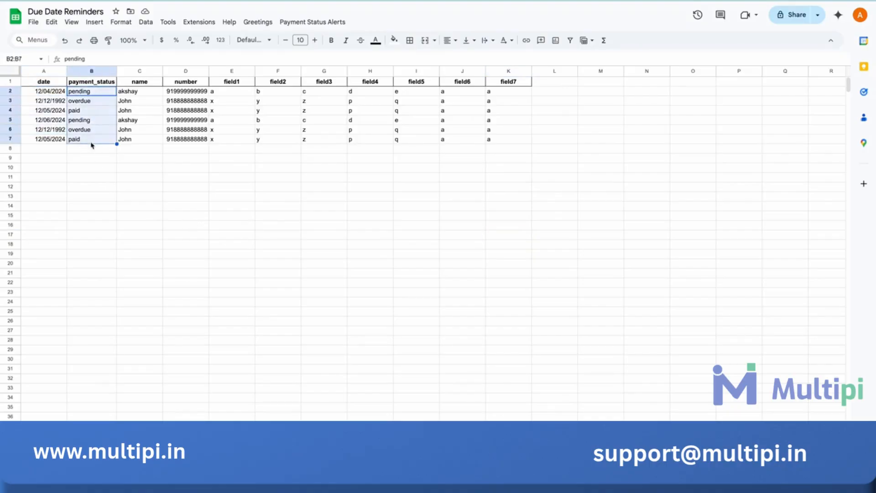
click(206, 205)
drag(142, 97, 195, 141)
click(251, 93)
drag(259, 97, 506, 143)
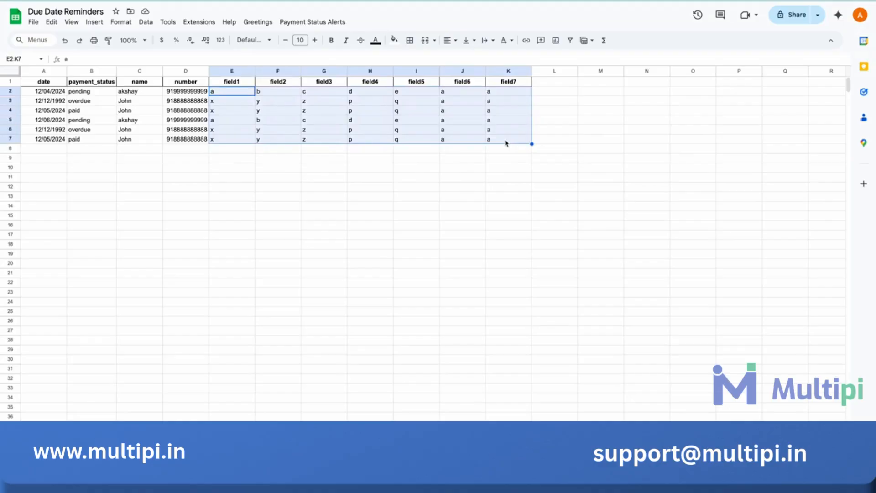
click(390, 196)
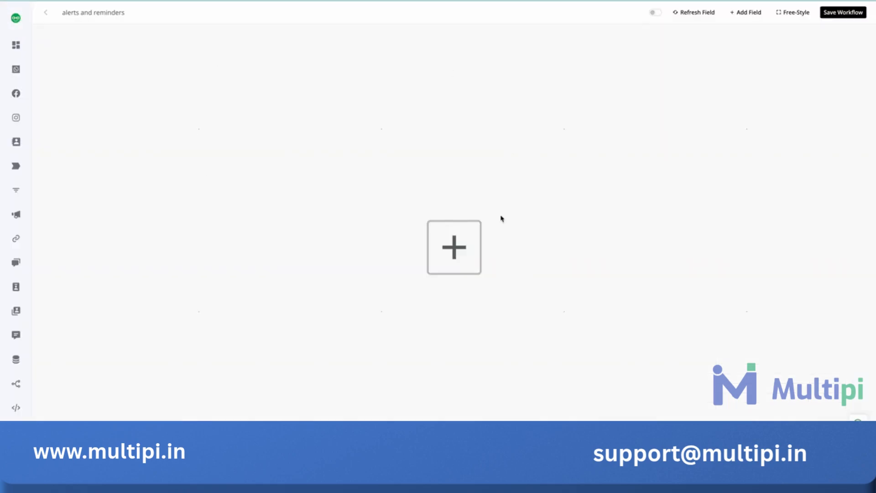
- In the alerts and reminders workflow, add a Custom Webhook trigger titled "test" and copy its webhook URL
click(453, 264)
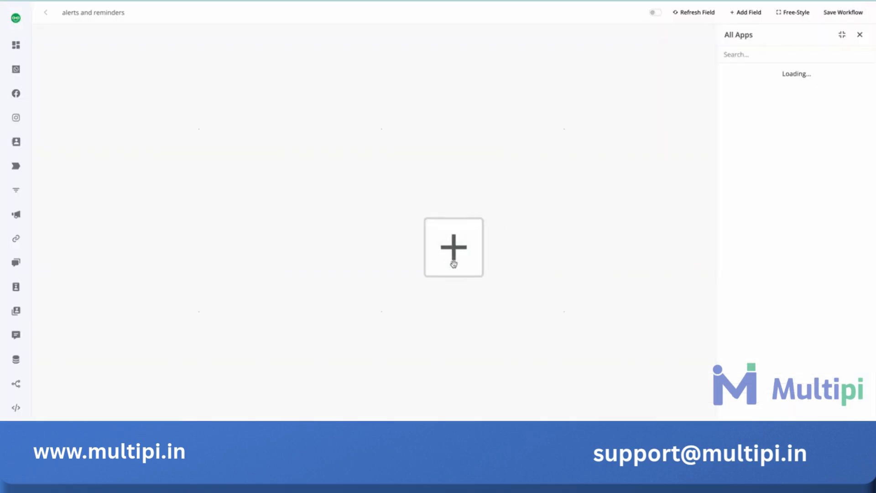
click(749, 102)
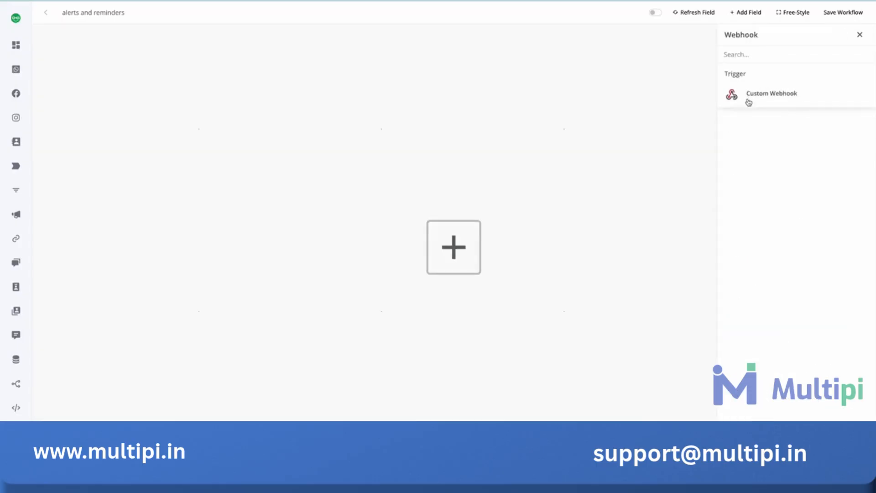
click(749, 103)
click(756, 65)
text(test)
click(769, 92)
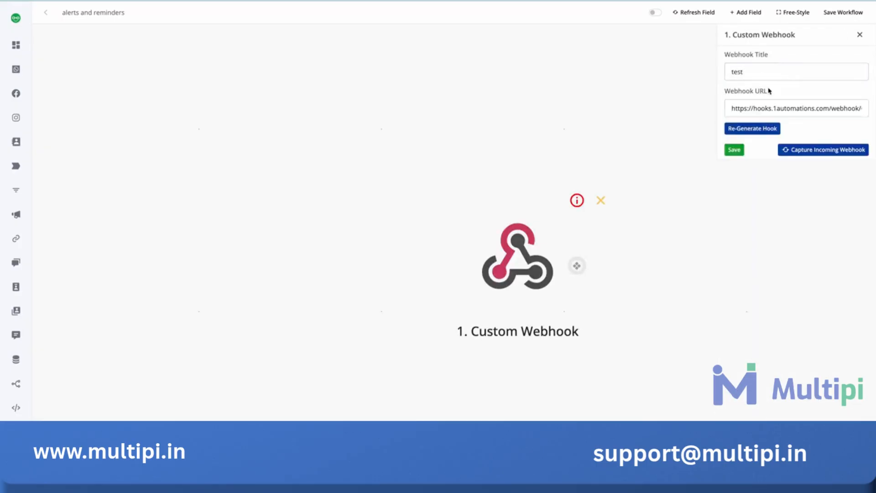
click(744, 109)
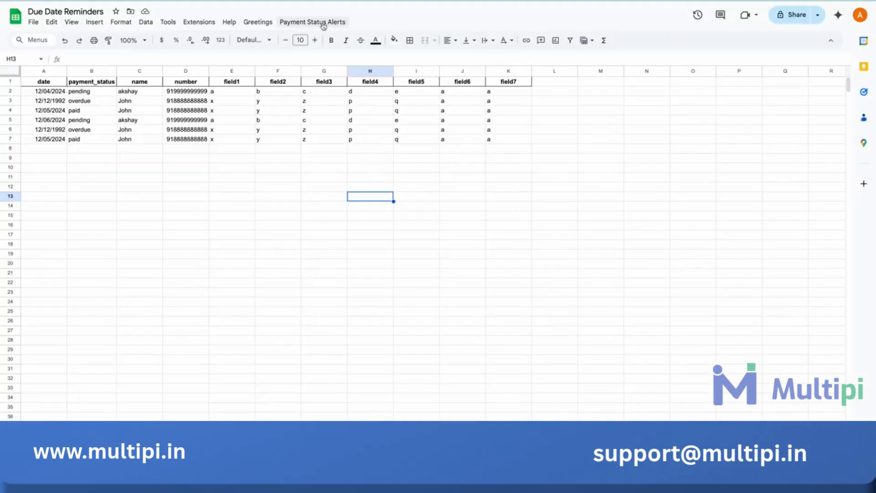
- In the Due Date Reminders spreadsheet, open the Payment Status Alerts settings and paste the copied webhook URL
click(300, 24)
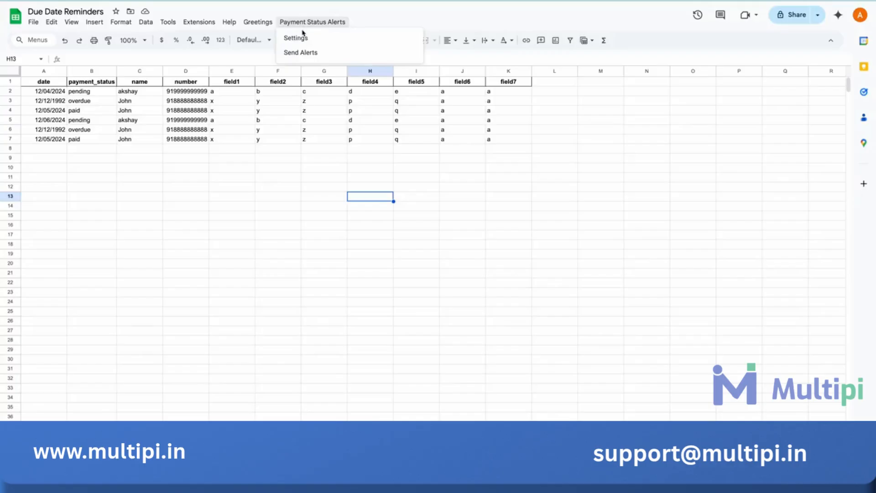
click(299, 39)
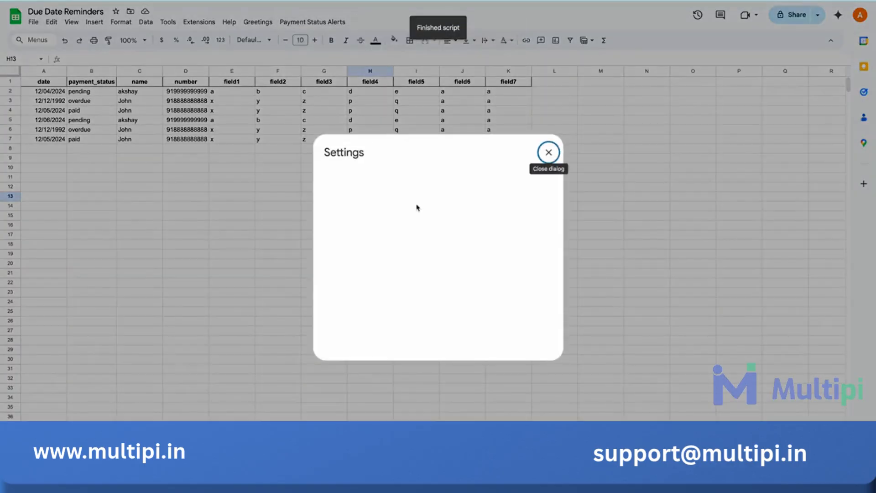
click(413, 225)
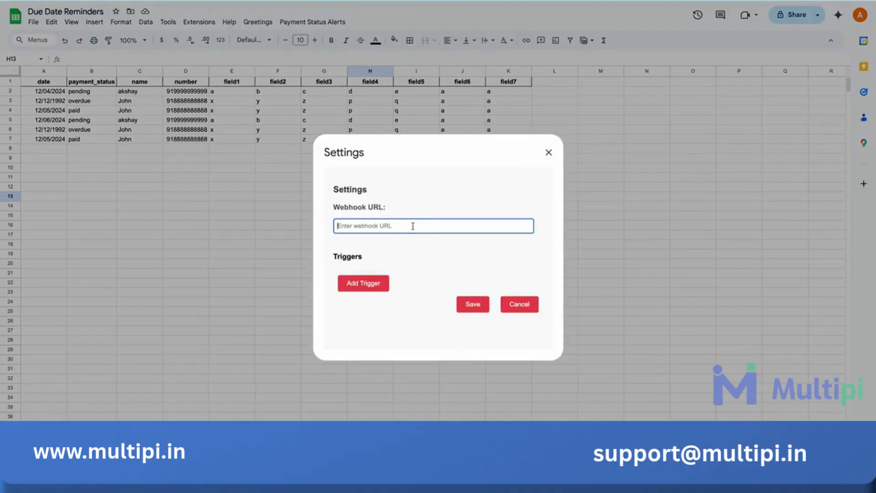
key(ctrl+v)
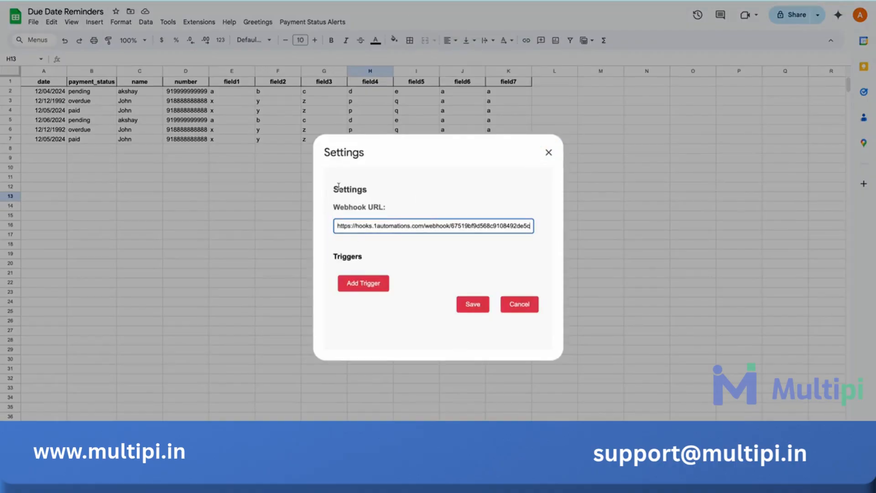
click(457, 260)
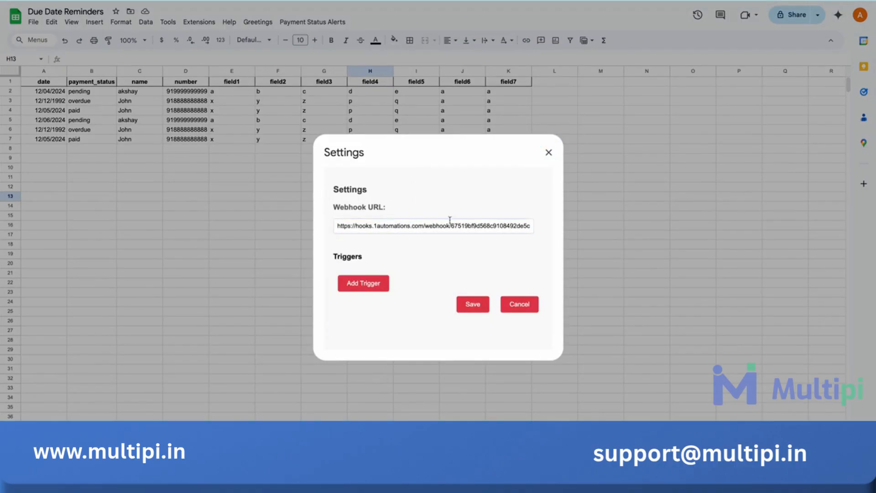
- Add a first alert trigger with the payment status "pending"
click(360, 283)
scroll(358, 228, down, 3)
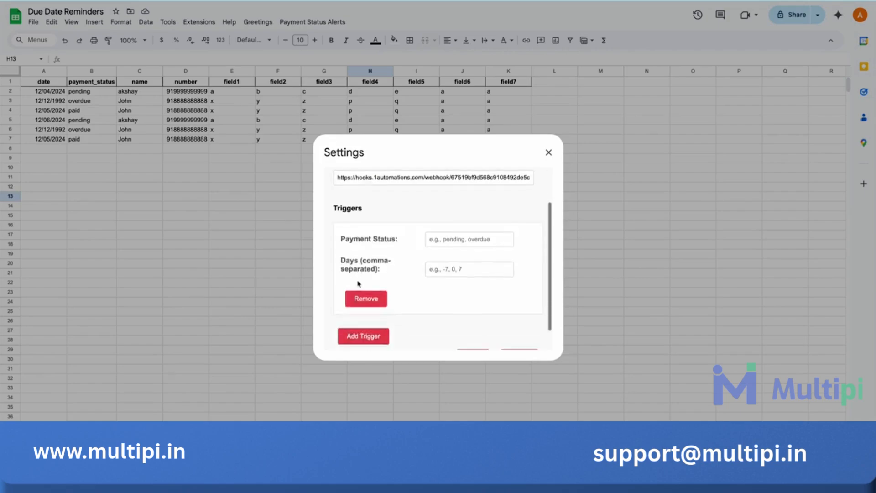
drag(339, 213, 406, 214)
drag(341, 236, 360, 235)
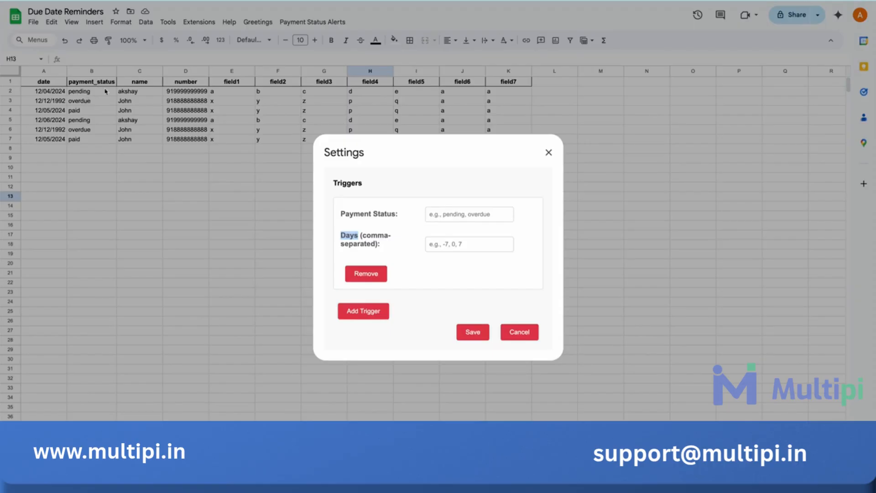
click(484, 218)
text(pending)
drag(487, 220, 392, 216)
- Set the days of the pending trigger to 1,0,-1
click(446, 252)
click(446, 246)
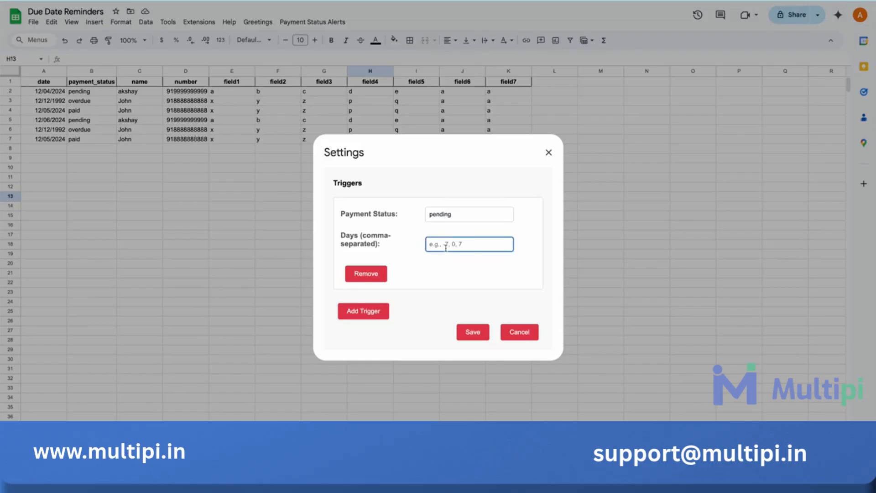
text(1)
click(436, 244)
drag(436, 245, 415, 248)
click(444, 245)
drag(447, 245, 440, 247)
click(442, 246)
click(439, 246)
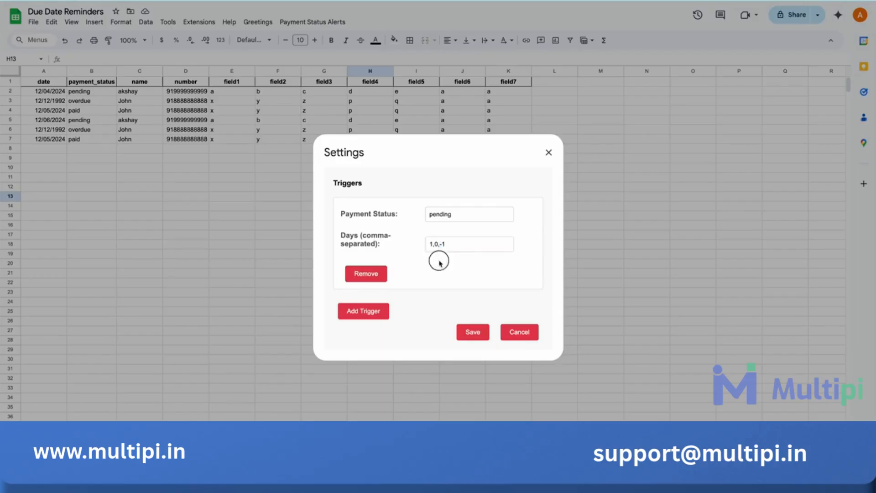
- Add a second trigger with the payment status "overdue" and days set to -5
click(391, 303)
scroll(377, 313, down, 4)
click(434, 225)
text(overdue)
click(450, 253)
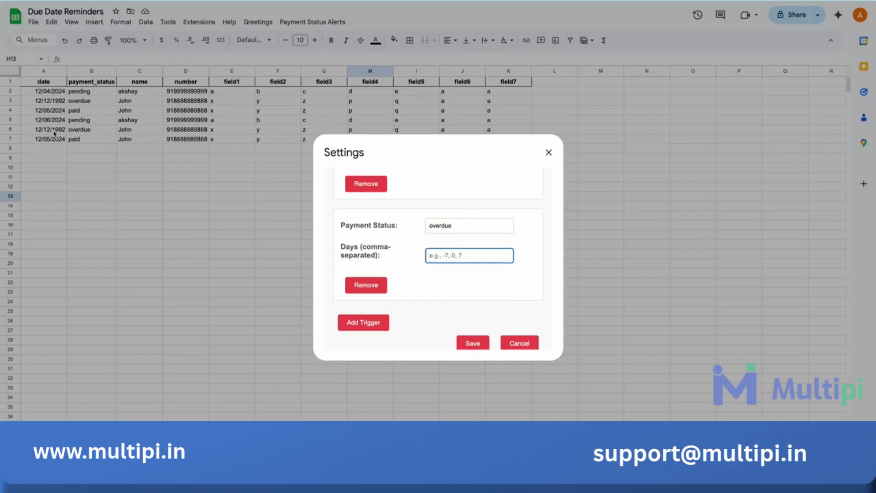
text(5)
click(455, 253)
drag(448, 254, 415, 258)
click(451, 285)
- Add a third trigger with the payment status "paid" and days set to 0, and save the alert settings
click(365, 322)
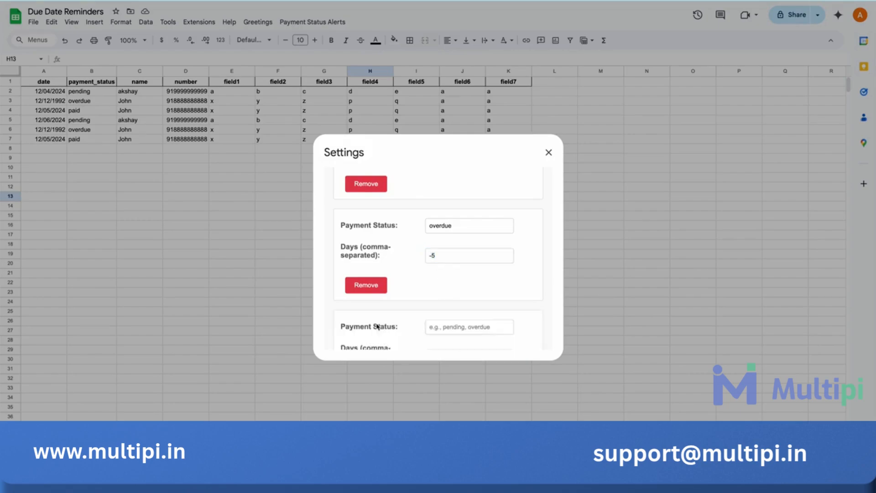
scroll(378, 319, down, 2)
click(458, 264)
text(paid)
click(454, 294)
text(0)
click(449, 324)
drag(447, 267, 391, 264)
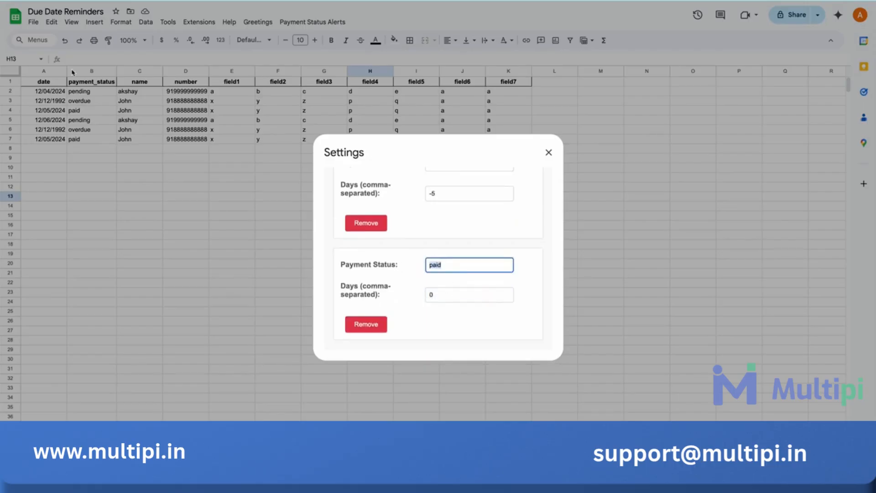
click(449, 263)
click(438, 296)
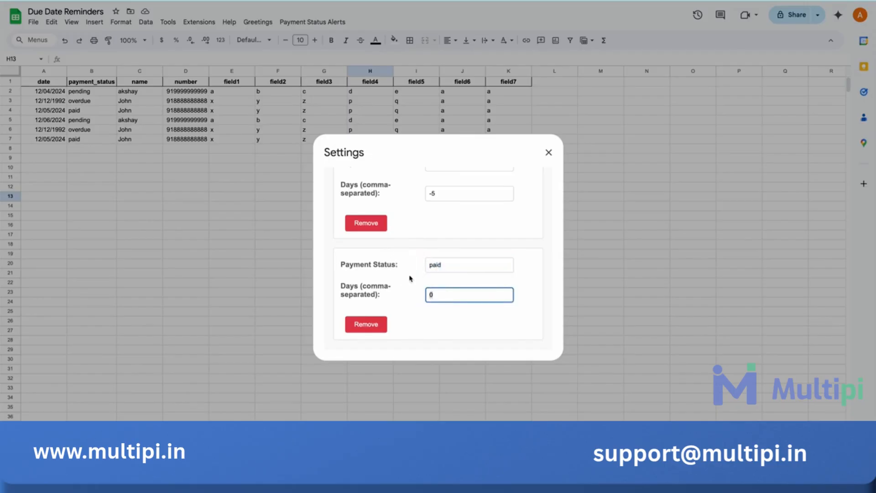
scroll(436, 295, down, 1)
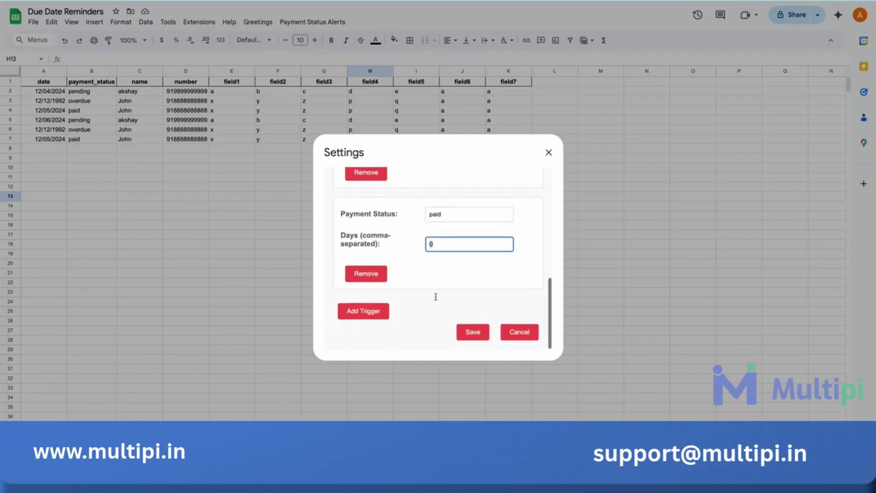
click(471, 330)
- Reopen the Payment Status Alerts settings, review the stored webhook URL and all triggers, and close the dialog
click(292, 21)
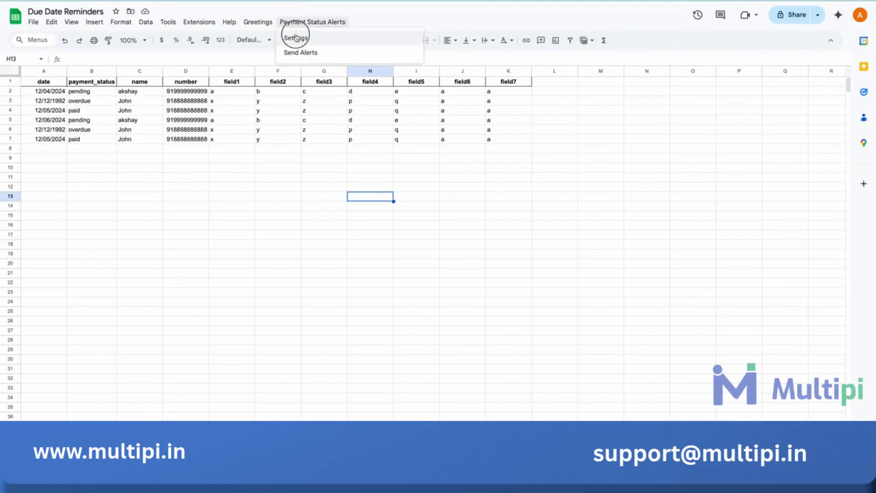
click(296, 38)
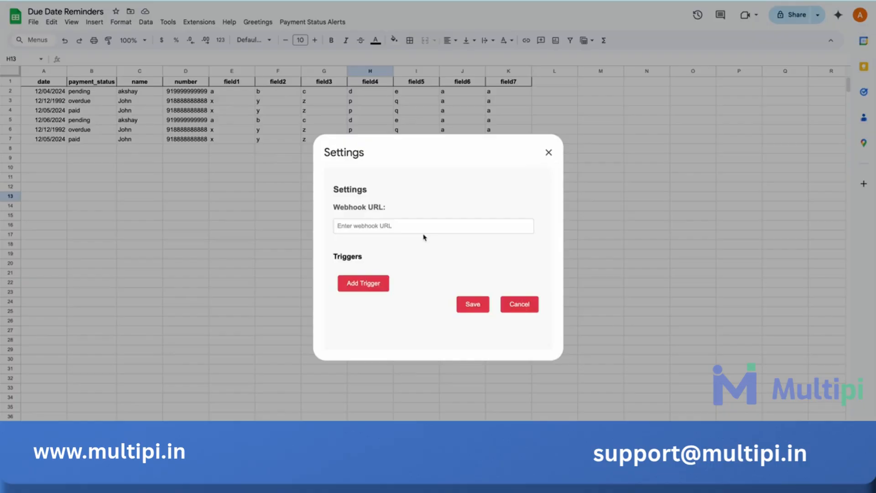
scroll(424, 237, down, 10)
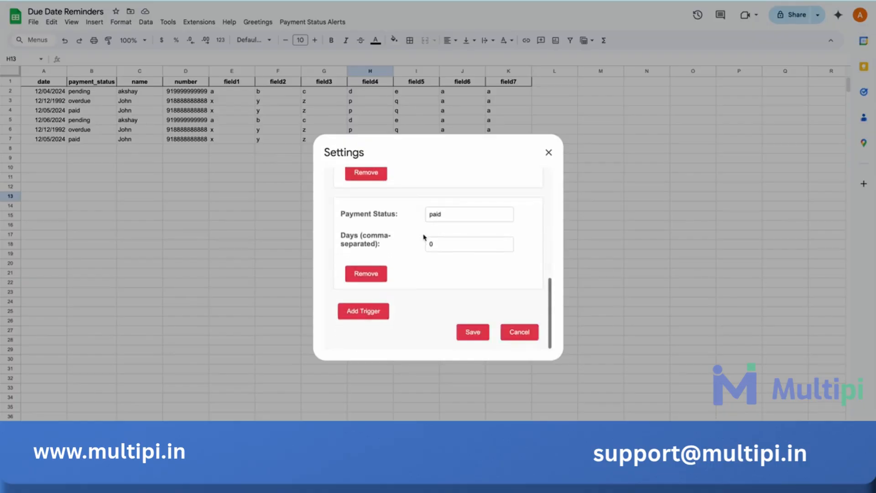
scroll(424, 237, up, 8)
scroll(424, 237, up, 2)
scroll(424, 237, down, 10)
scroll(424, 236, up, 8)
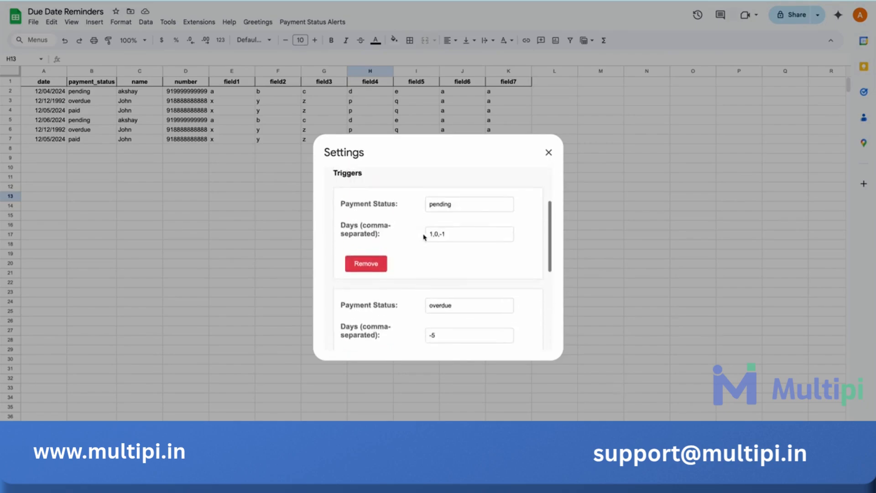
scroll(424, 237, down, 3)
scroll(424, 237, down, 2)
scroll(405, 289, up, 5)
scroll(405, 289, down, 2)
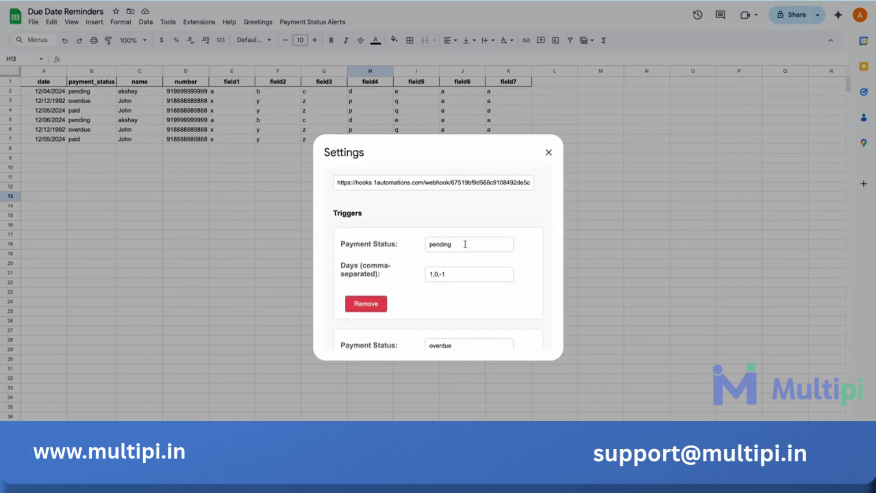
drag(465, 244, 426, 245)
scroll(452, 271, down, 4)
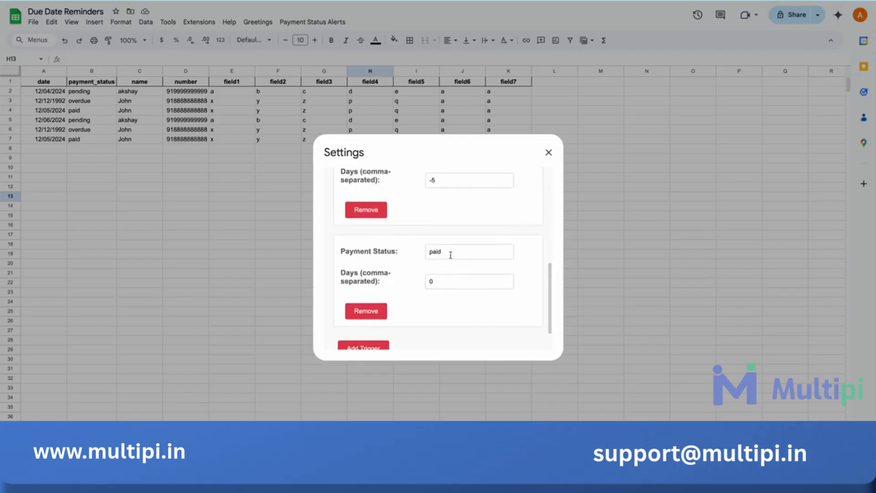
scroll(450, 249, up, 1)
scroll(449, 249, up, 2)
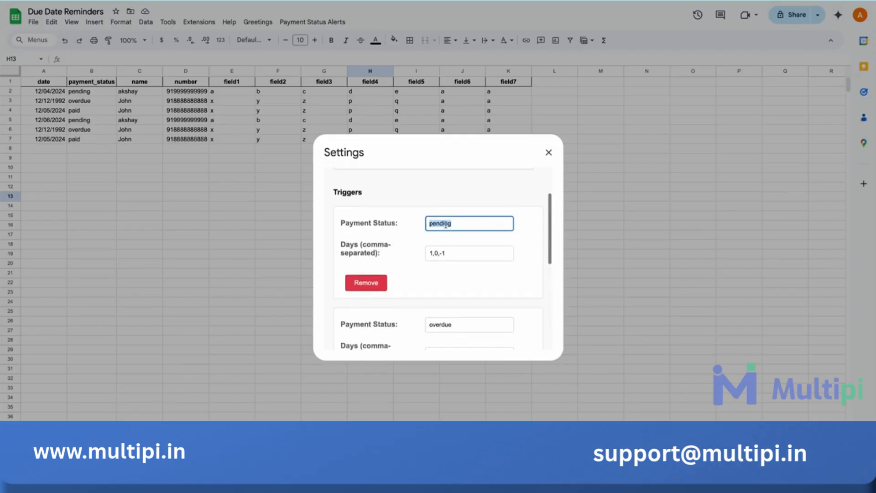
mouse_move(434, 254)
mouse_down()
mouse_move(426, 256)
mouse_move(449, 253)
mouse_move(440, 252)
mouse_up()
click(437, 253)
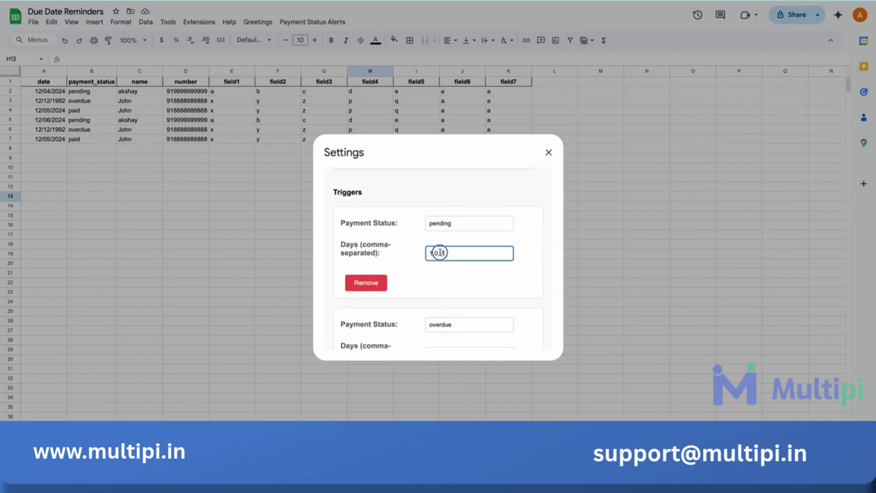
click(553, 155)
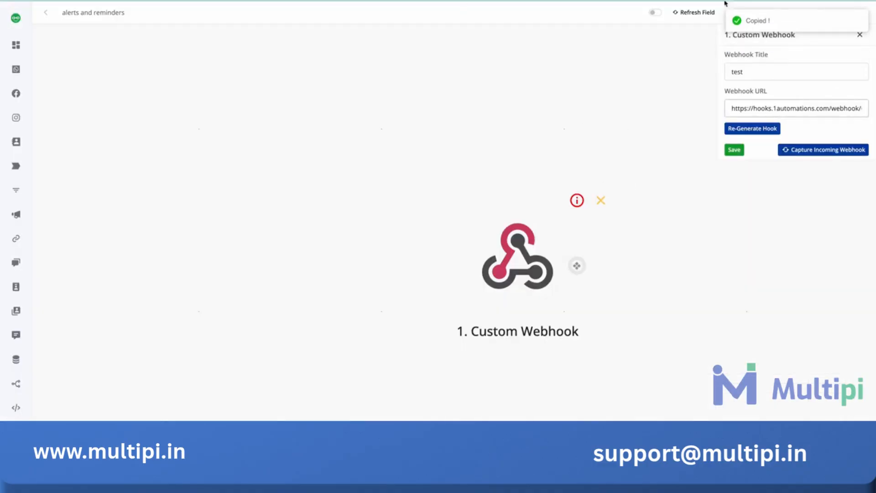
- Switch to the alerts and reminders workflow and start capturing the incoming webhook for the Custom Webhook trigger
click(800, 149)
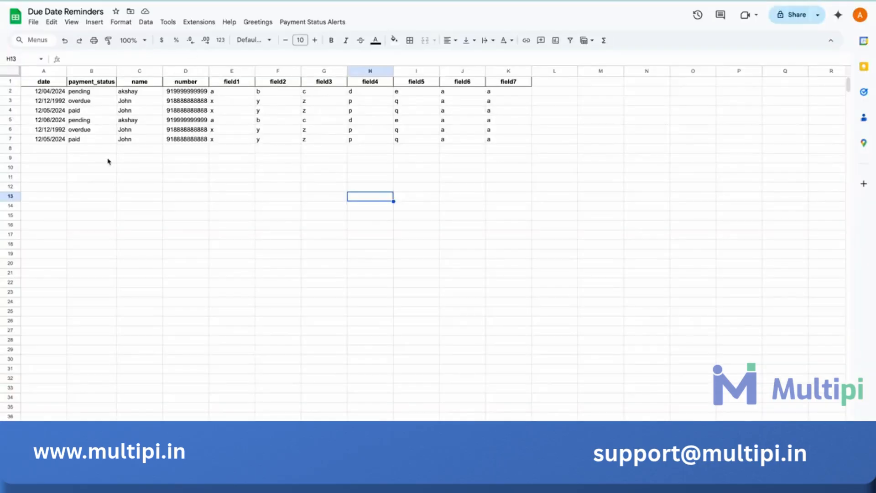
- Back in the Due Date Reminders spreadsheet, check the date in cell A4 against the calendar without changing it
double_click(57, 110)
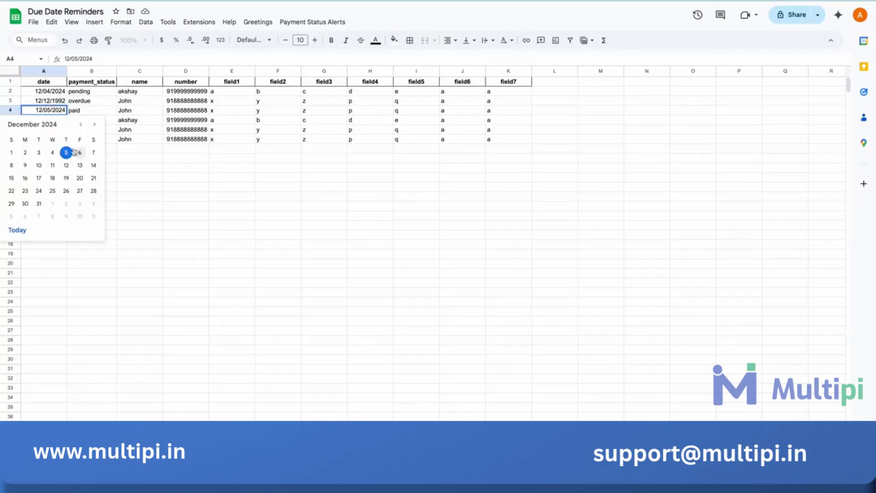
click(151, 161)
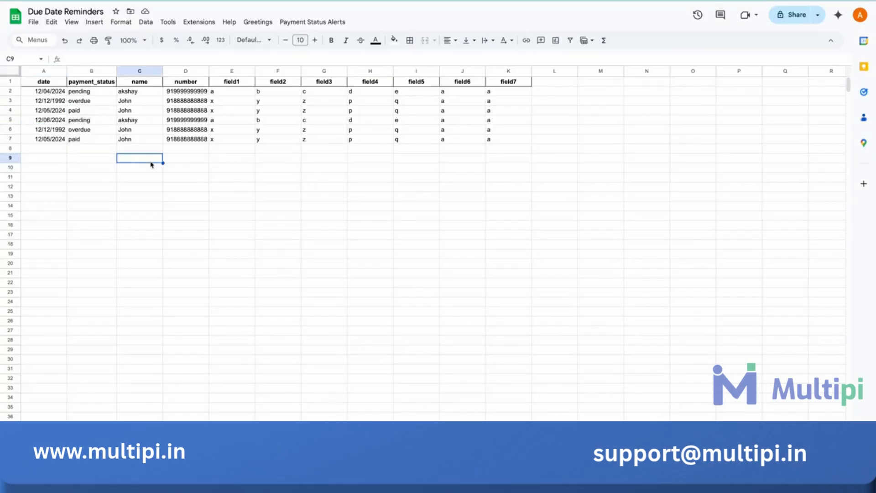
click(59, 113)
double_click(58, 112)
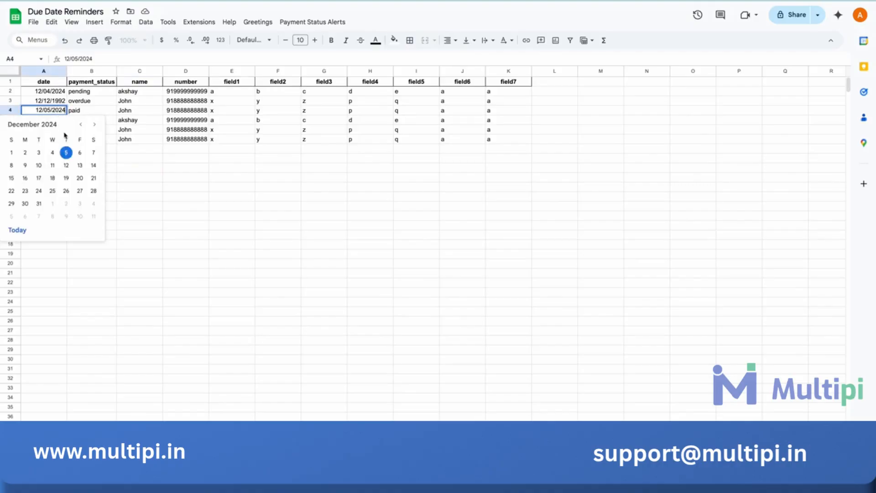
click(160, 178)
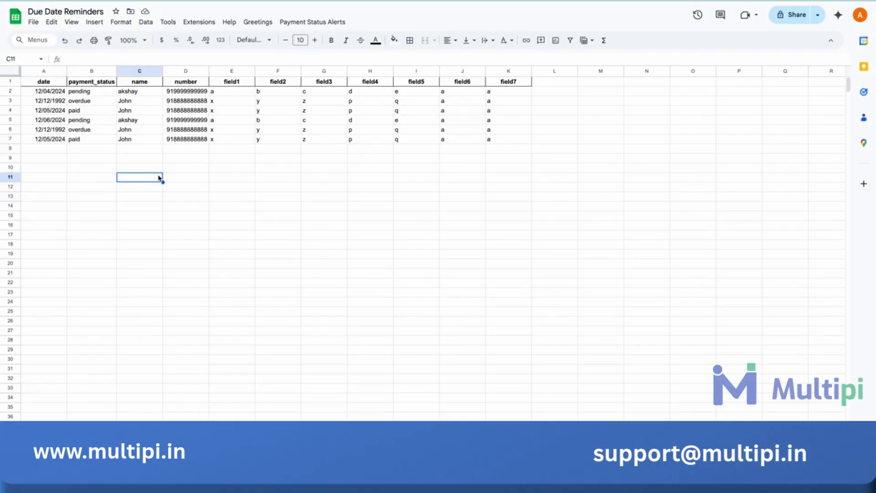
- Run the payment alert from the Due Date Reminders spreadsheet, show the Custom Webhook's received data and compare it with row 2
click(315, 22)
click(322, 53)
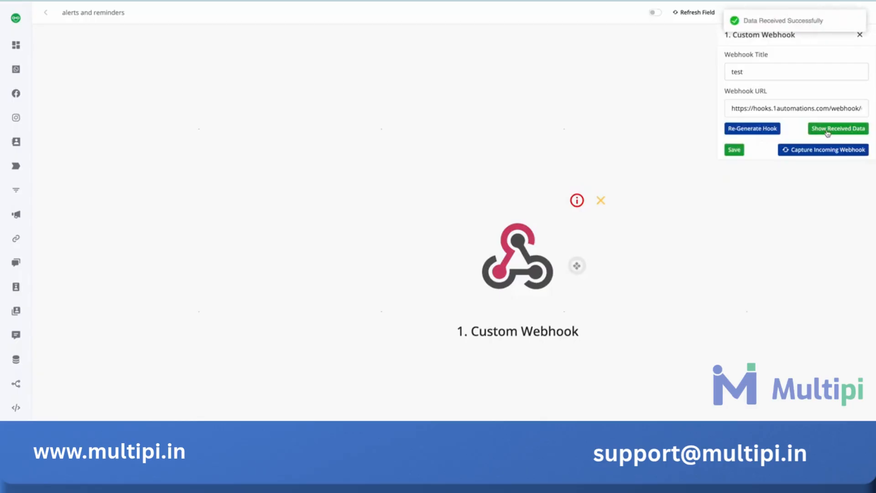
click(816, 131)
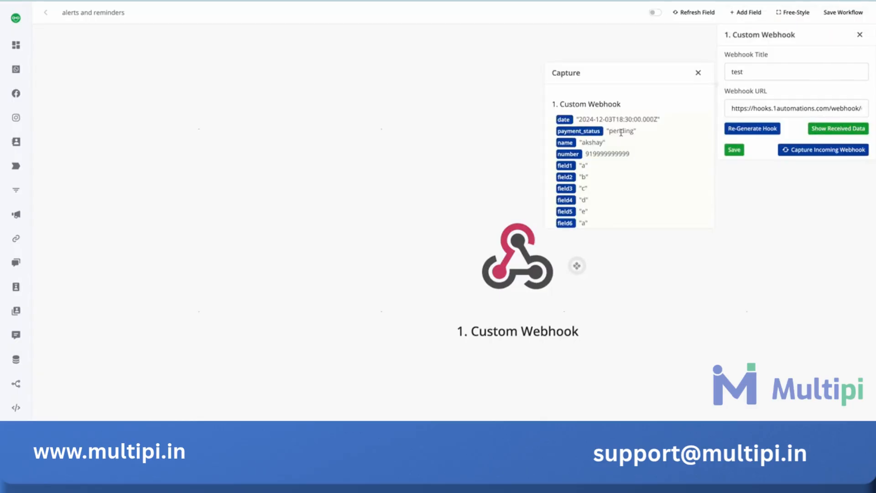
scroll(573, 145, down, 2)
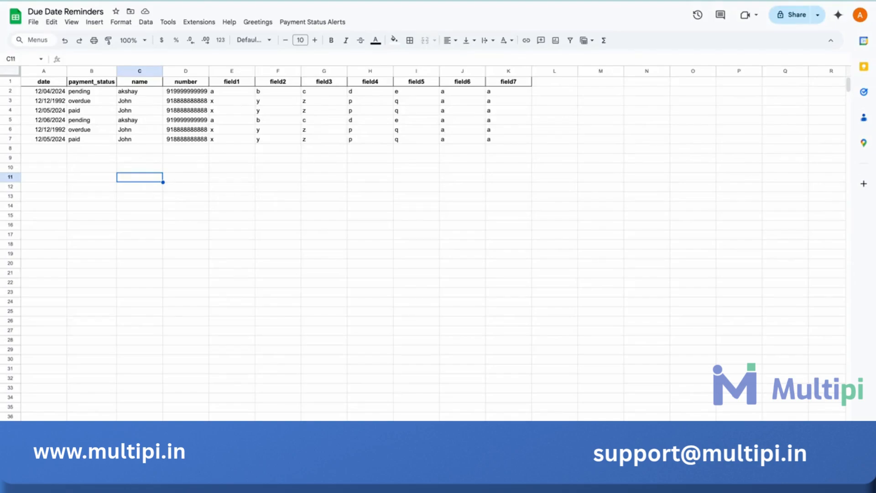
drag(54, 94, 128, 93)
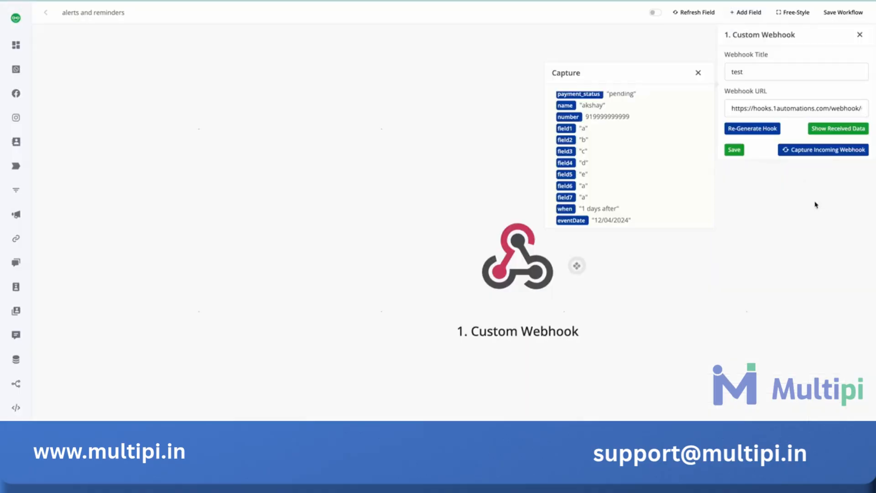
- Save the Custom Webhook, add an empty following action and insert a Basic Router on the connection between them
click(734, 150)
click(577, 265)
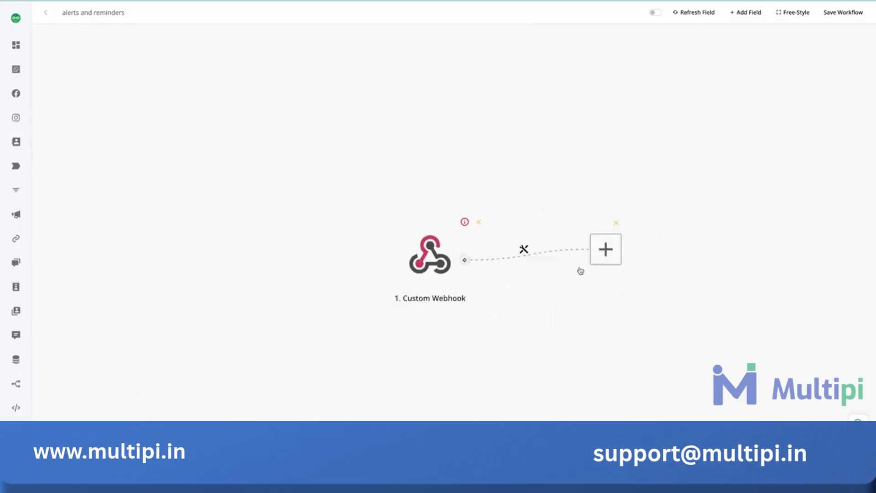
drag(443, 252, 614, 236)
click(473, 244)
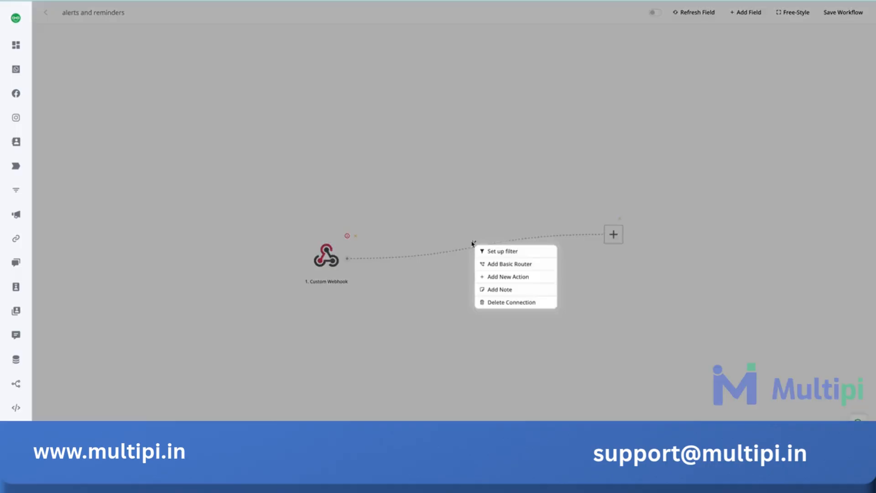
click(500, 265)
- Insert a second Basic Router between the first router and the empty action, and spread the nodes apart
drag(539, 249, 697, 134)
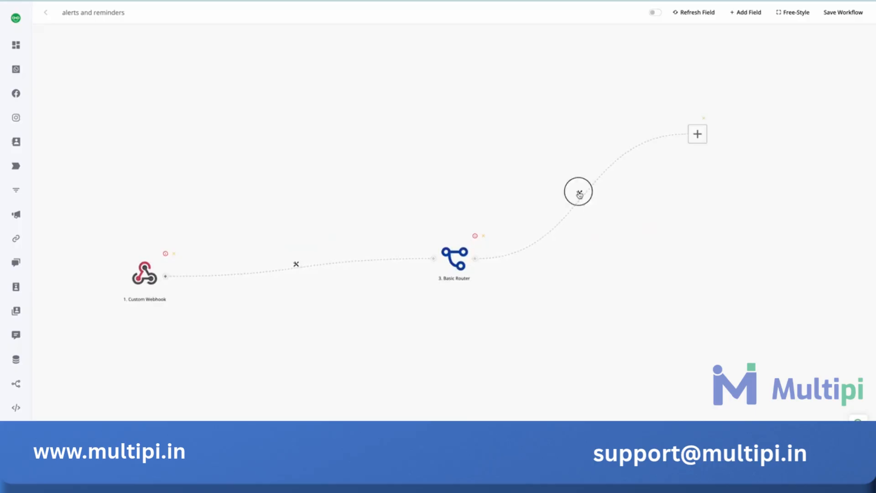
click(578, 194)
click(605, 214)
drag(518, 248, 643, 143)
drag(385, 365, 721, 207)
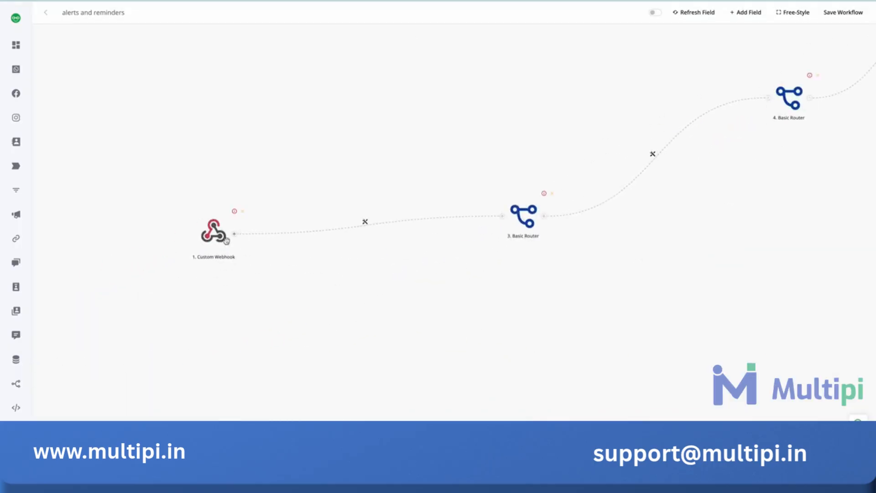
drag(517, 208, 430, 241)
- Set up a filter on the connection between the two Basic Routers, label it "pending" and add its first condition
click(321, 236)
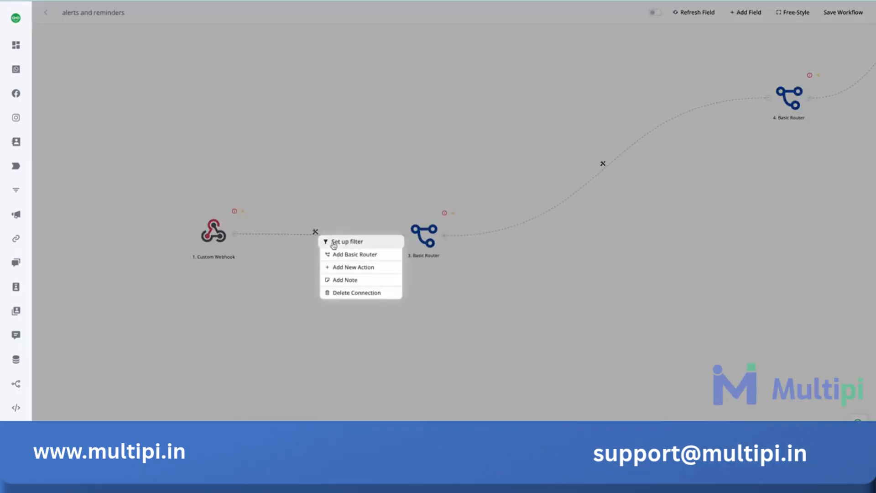
click(558, 270)
click(604, 164)
click(617, 173)
click(755, 76)
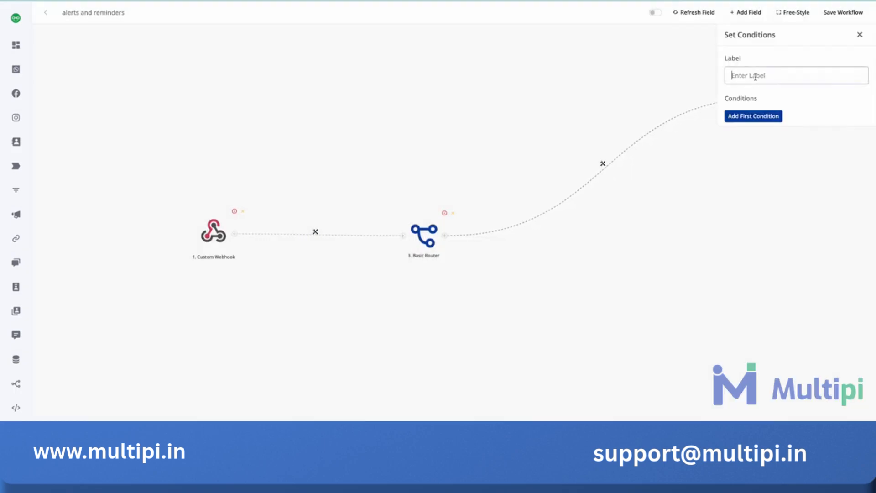
click(754, 116)
click(752, 123)
click(746, 74)
click(744, 118)
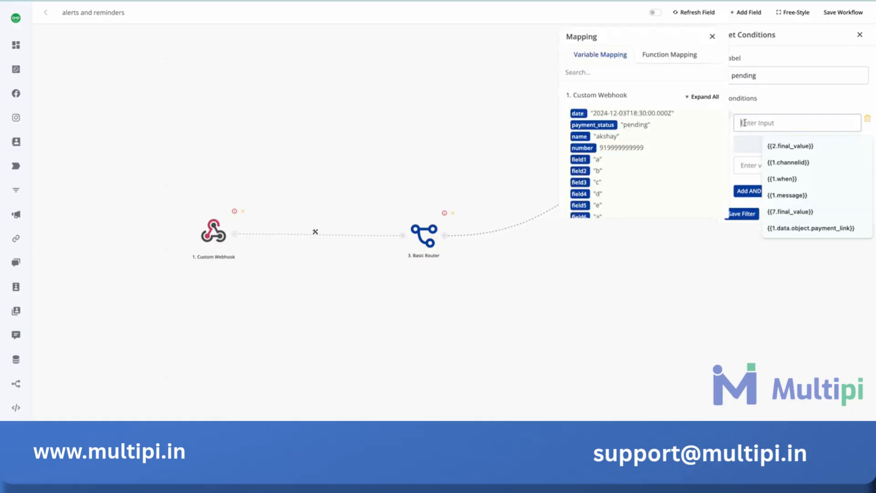
- Set the condition to {{1.payment_status}} is "pending" and save the filter
click(593, 124)
click(782, 145)
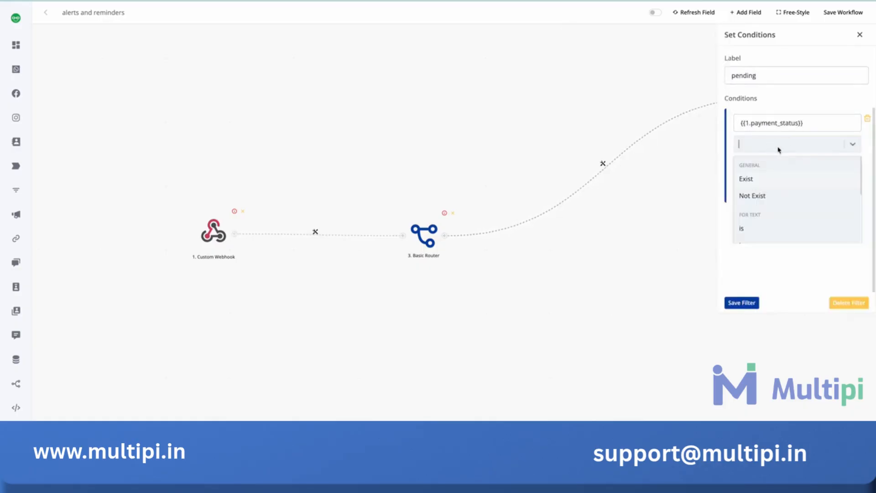
click(772, 227)
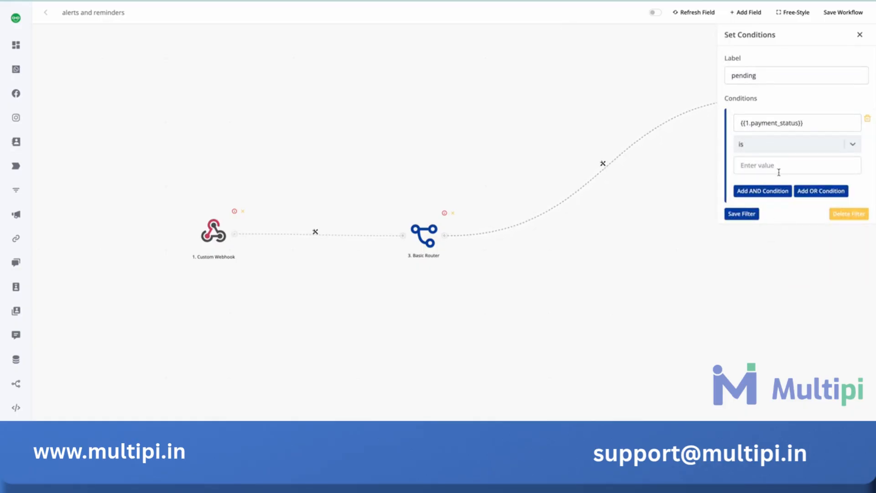
click(777, 172)
text(pend)
click(766, 213)
click(744, 214)
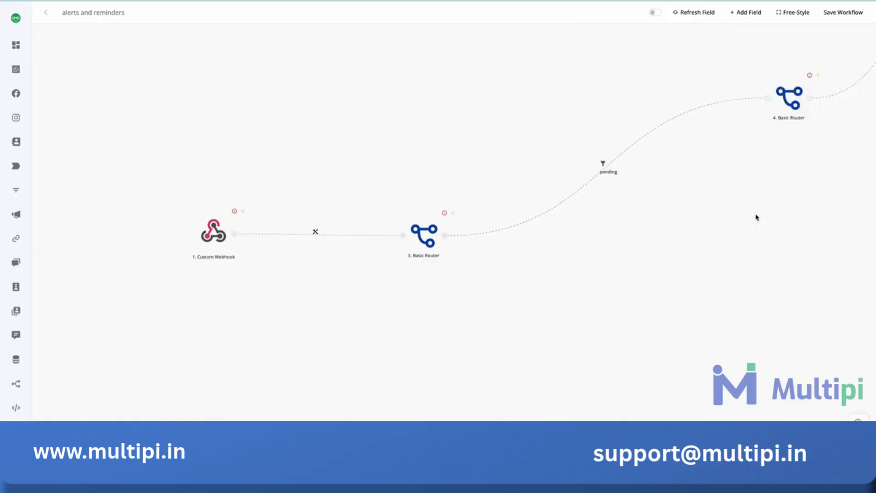
- Set up a filter on the connection from the second Basic Router to the empty action, labelled "1 day before"
drag(670, 224, 467, 217)
drag(610, 115, 315, 194)
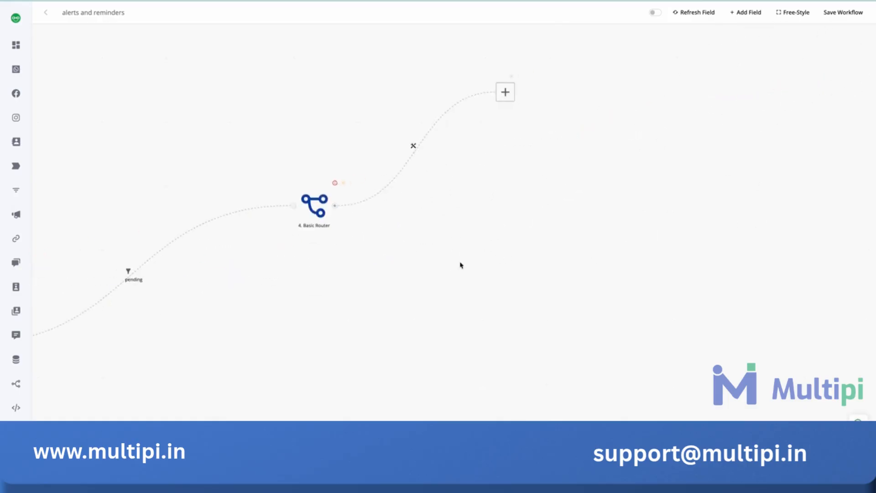
click(413, 145)
click(432, 156)
click(748, 76)
text(today)
key(ctrl+a)
text(1)
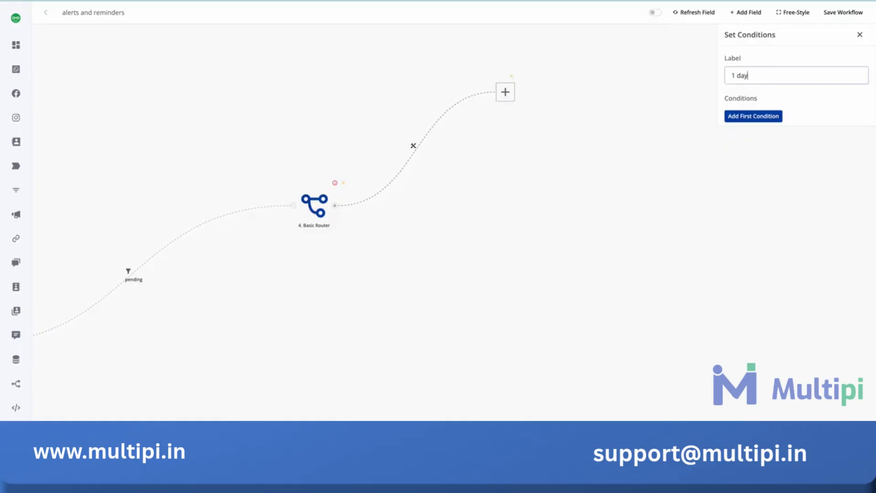
text( day before)
- Add the condition {{1.when}} is "1 day before" to the filter and save it
click(743, 117)
click(748, 116)
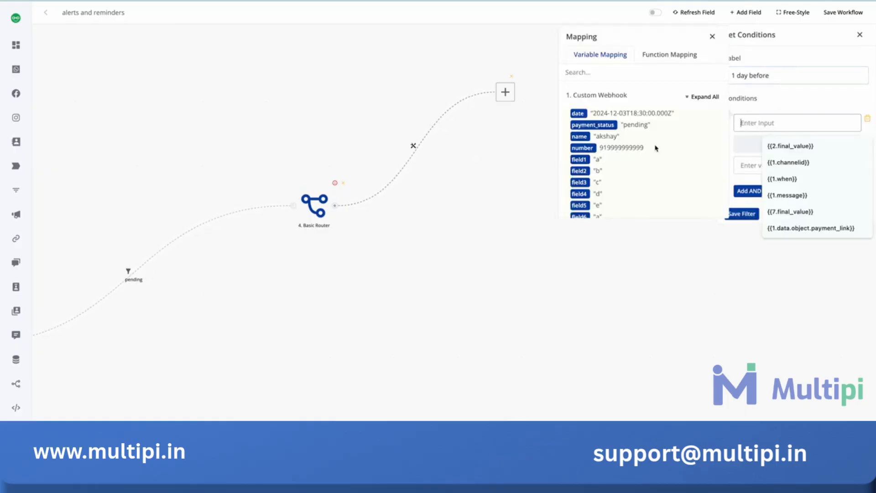
scroll(656, 149, down, 3)
click(781, 178)
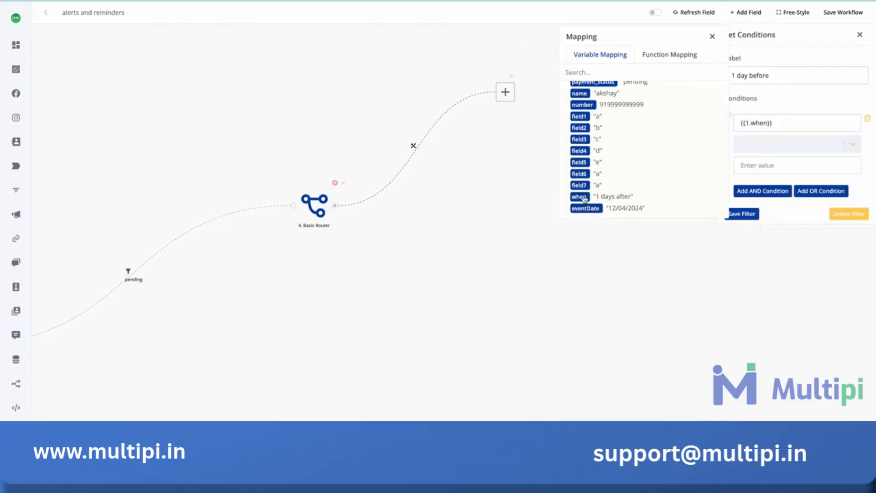
click(766, 145)
click(766, 228)
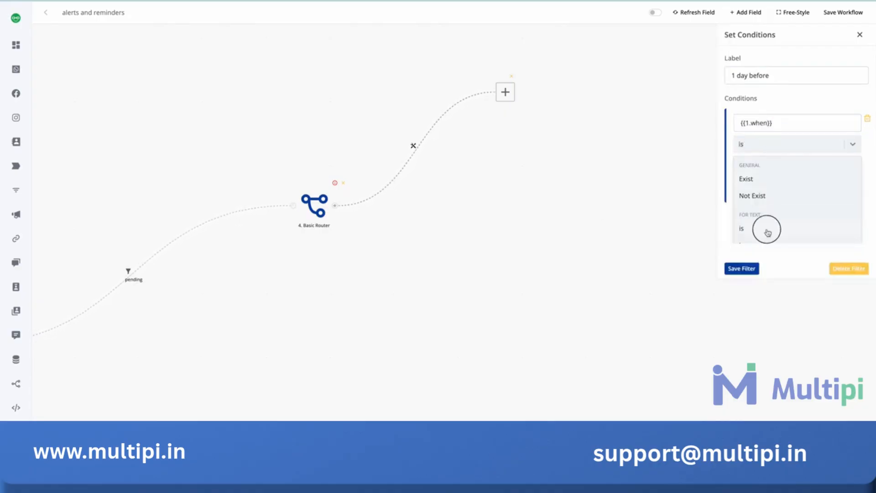
triple_click(754, 74)
key(ctrl+c)
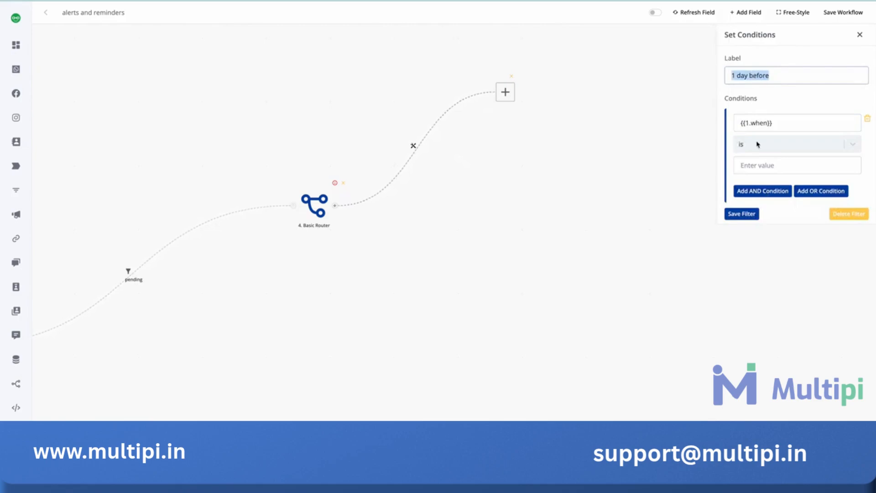
click(755, 165)
key(ctrl+v)
scroll(644, 214, down, 2)
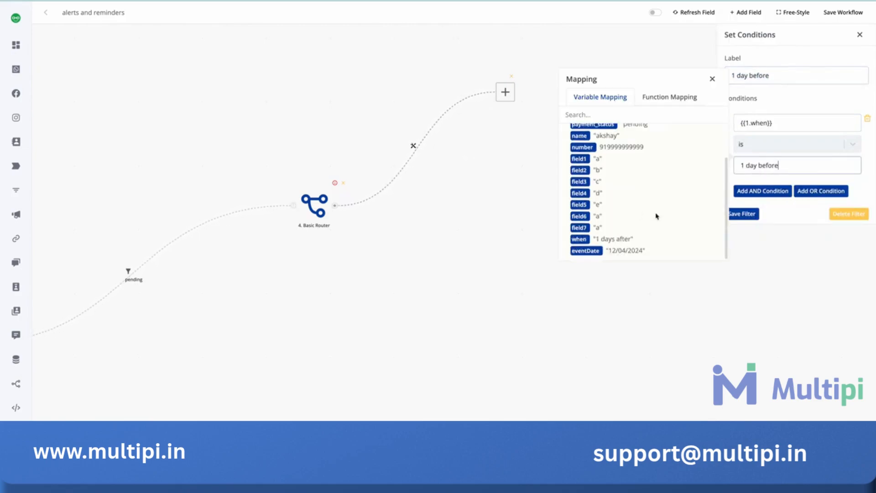
click(731, 212)
- Turn the empty action after the "1 day before" filter into the CRM action Send Template Message (V2)
click(505, 92)
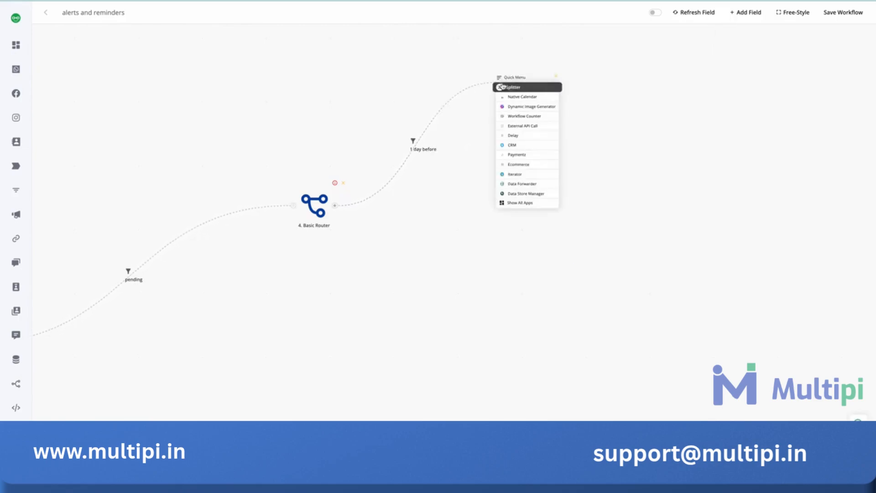
click(523, 145)
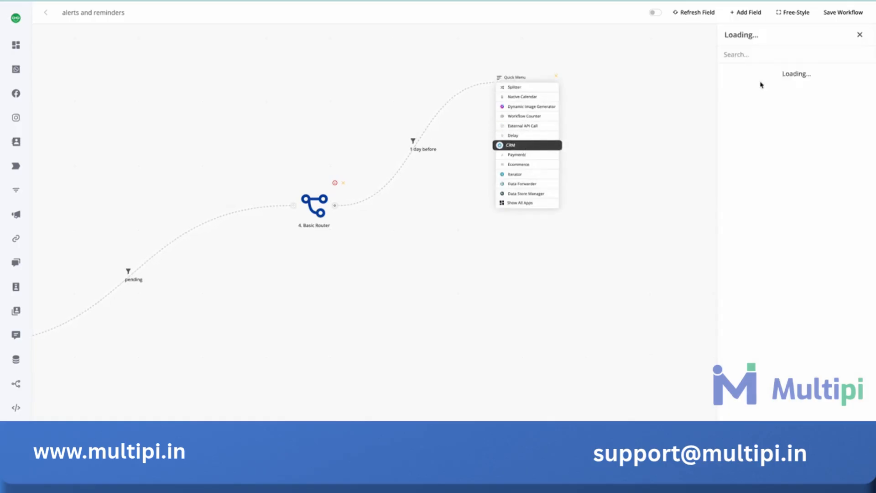
click(783, 189)
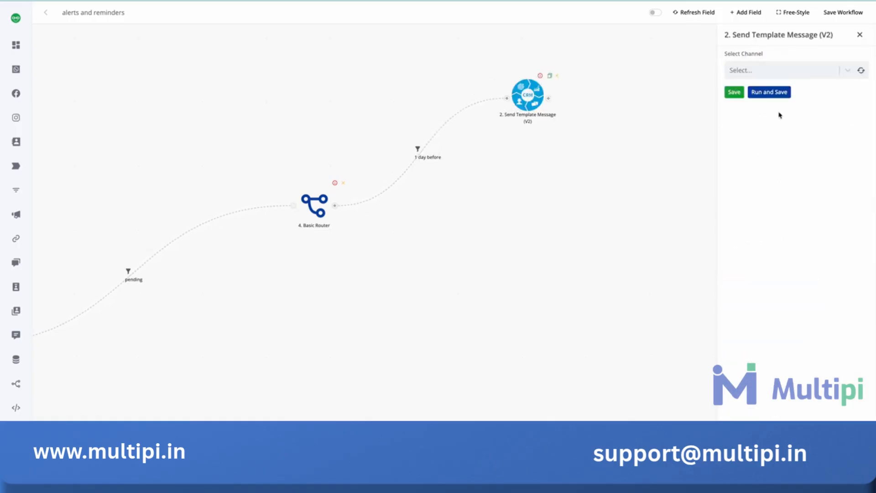
- Duplicate the Send Template Message (V2) action, place the copy below it and connect the second Basic Router to it
click(550, 75)
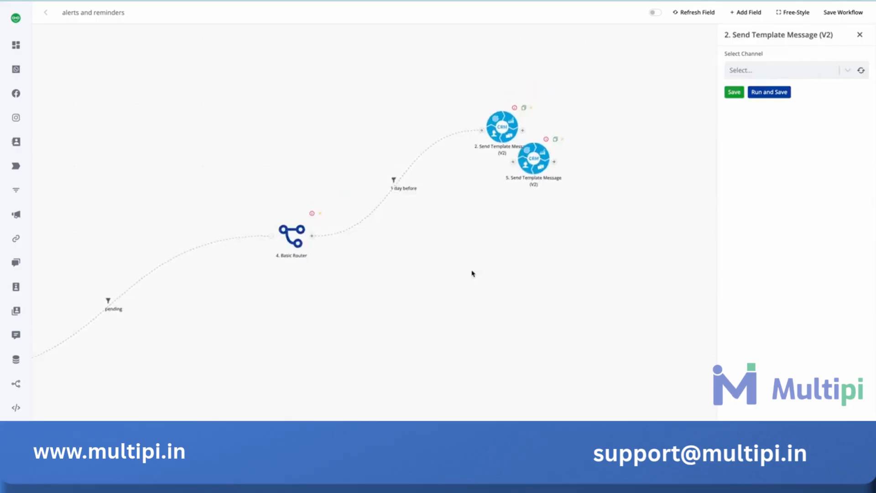
drag(586, 123, 553, 237)
drag(374, 181, 540, 221)
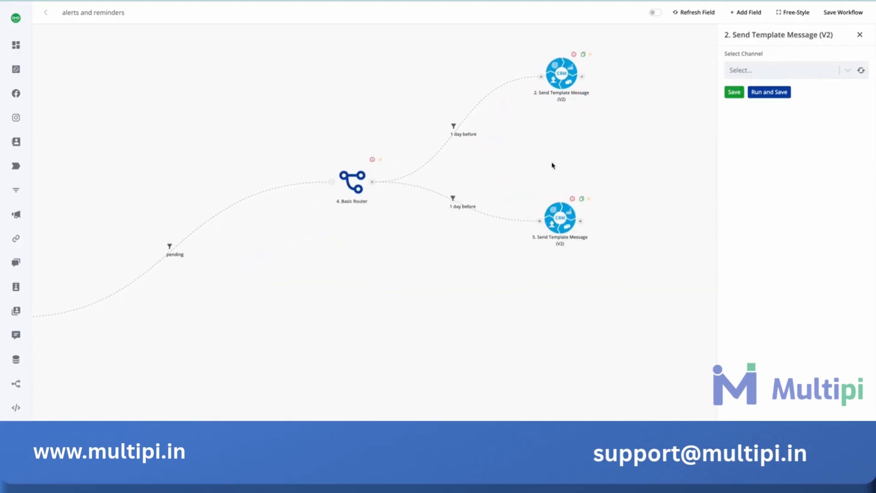
click(859, 35)
- Change the label and condition value of the filter leading to the duplicated message action to "today" and save it
click(454, 204)
click(476, 208)
triple_click(772, 76)
text(today)
click(770, 165)
triple_click(770, 165)
text(today)
click(753, 215)
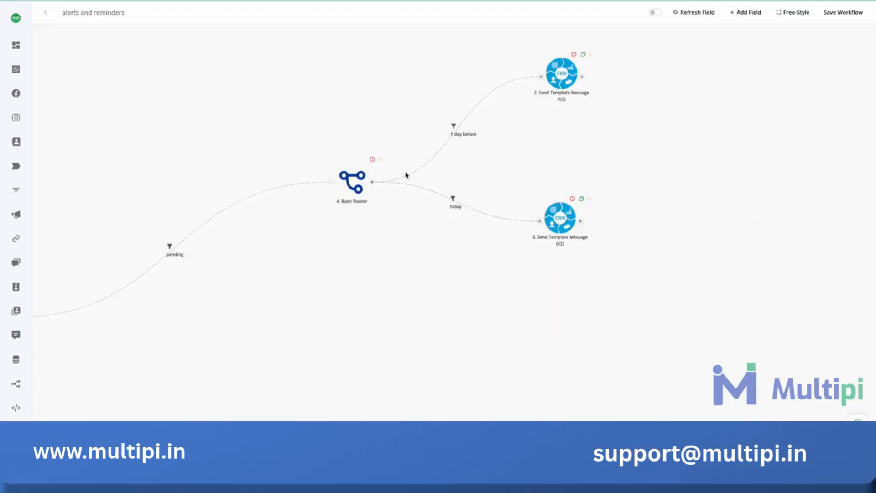
- Duplicate the "today" branch's Send Template Message (V2) action and connect the second Basic Router to the copy
click(581, 199)
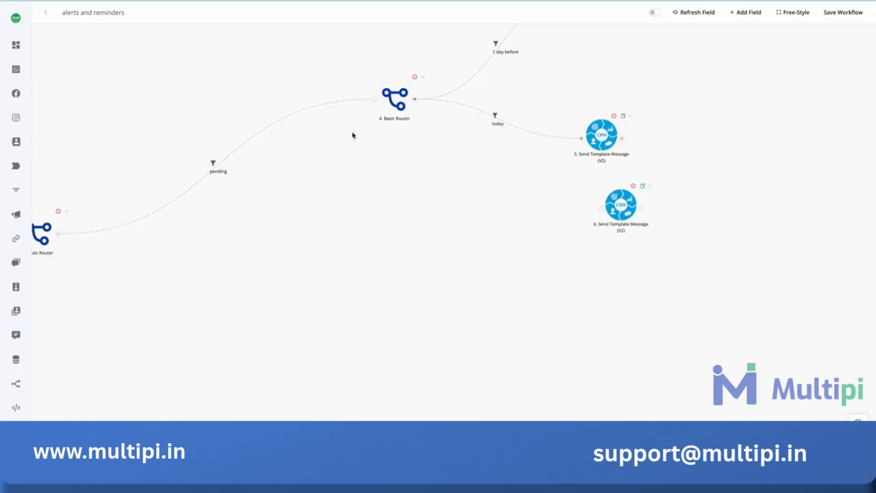
drag(412, 102, 601, 208)
- Change the label and condition value of the third branch's filter to "1 days after", copied from the captured when value, and save it
click(506, 152)
click(520, 162)
double_click(744, 75)
text(1 day a)
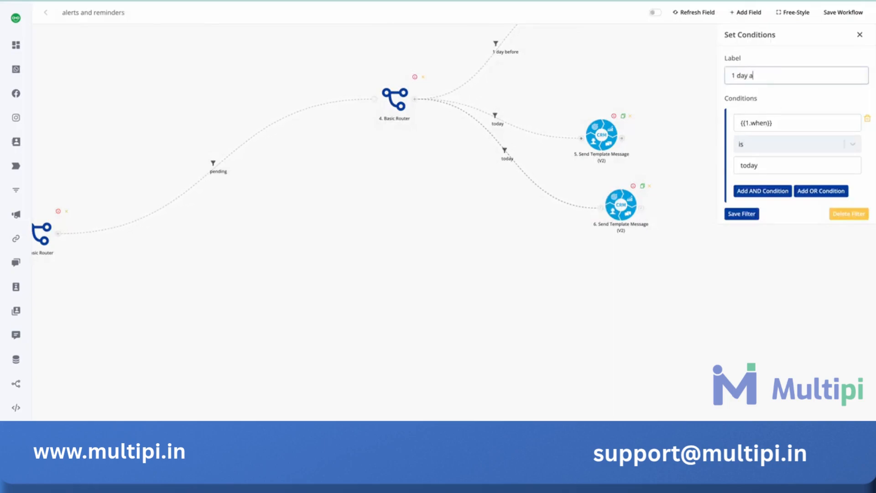
click(754, 164)
double_click(750, 165)
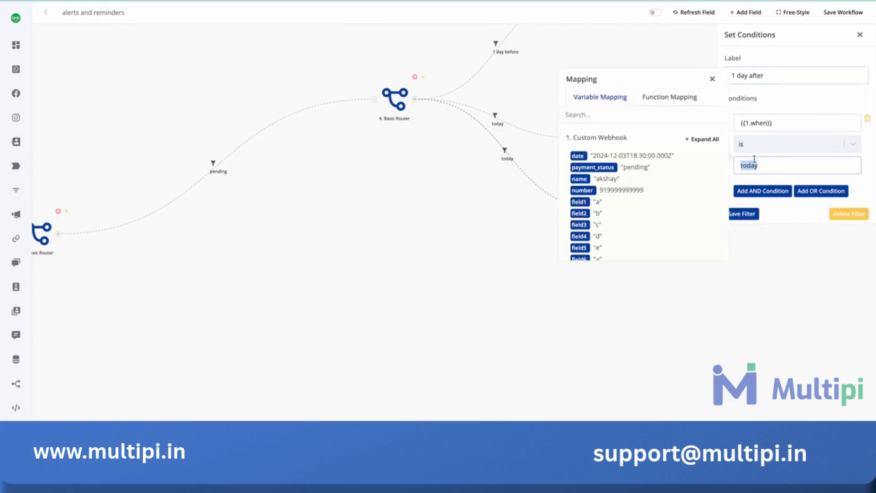
scroll(712, 183, down, 1)
drag(598, 238, 629, 237)
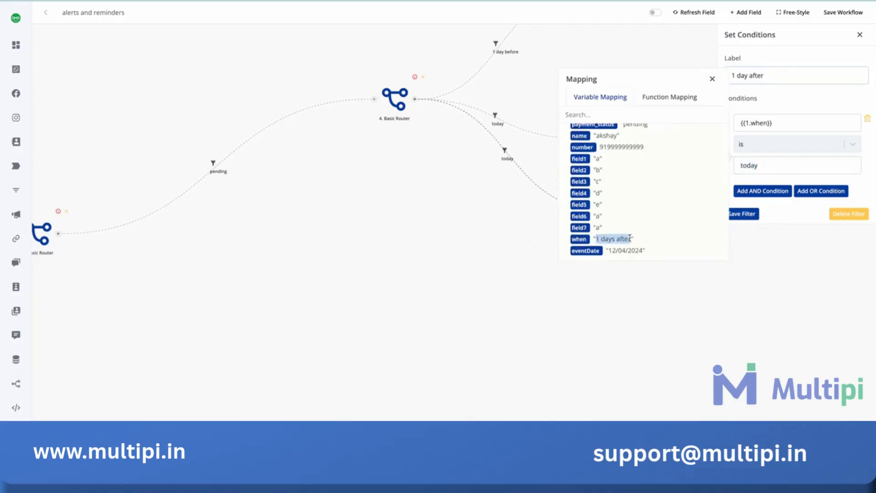
double_click(781, 165)
text(1 days after)
triple_click(751, 74)
text(1 days after)
click(746, 217)
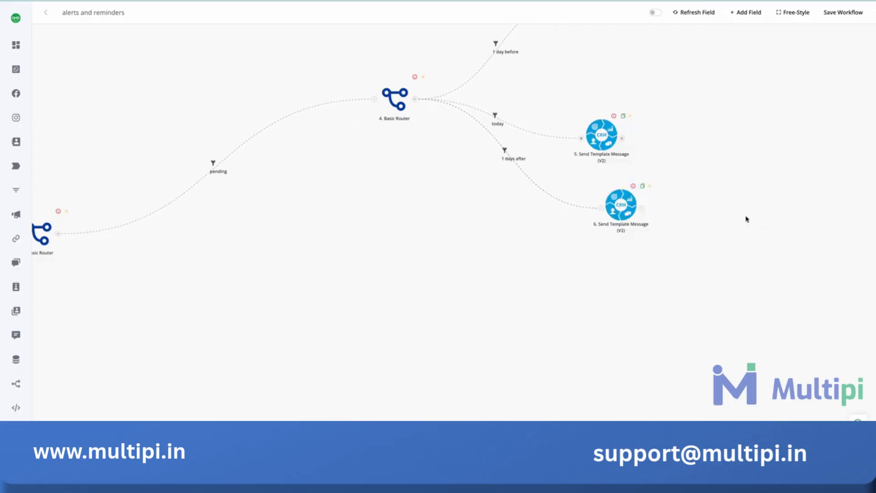
- Correct the "1 day before" filter's label and condition value to "1 days before" and save it
scroll(686, 240, up, 3)
click(496, 149)
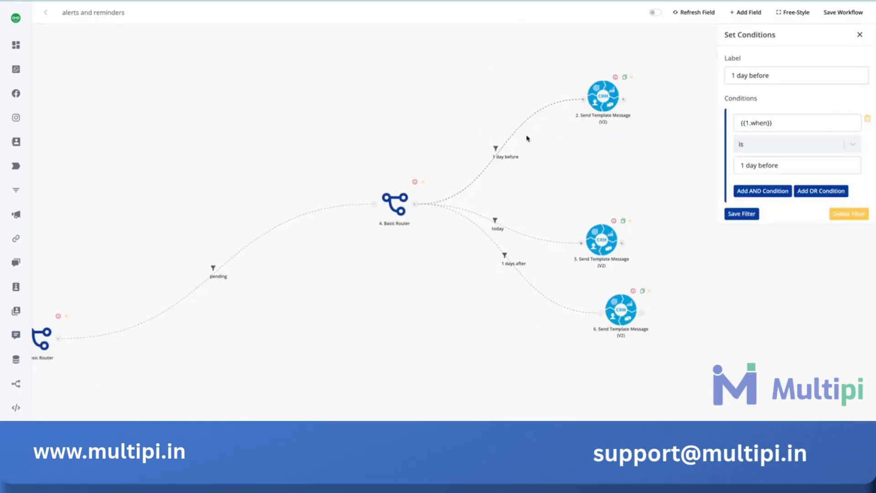
click(750, 75)
text(s)
click(757, 164)
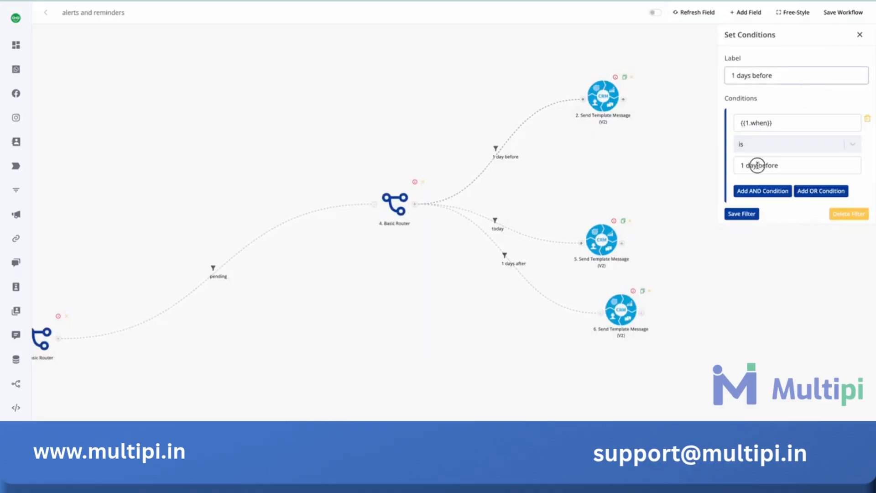
text(s)
click(744, 214)
- Reposition the "today" and "1 days after" Send Template Message (V2) actions so the three branches are spaced more evenly
scroll(716, 125, down, 3)
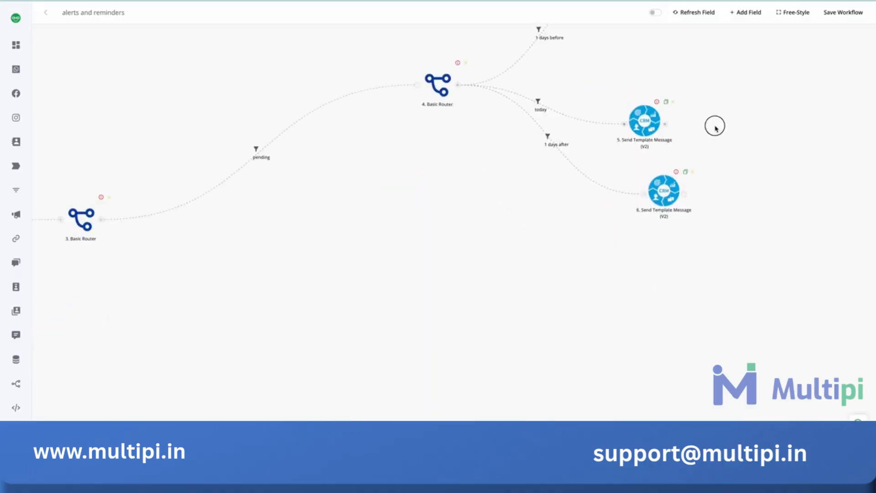
drag(506, 225, 637, 257)
drag(515, 227, 245, 296)
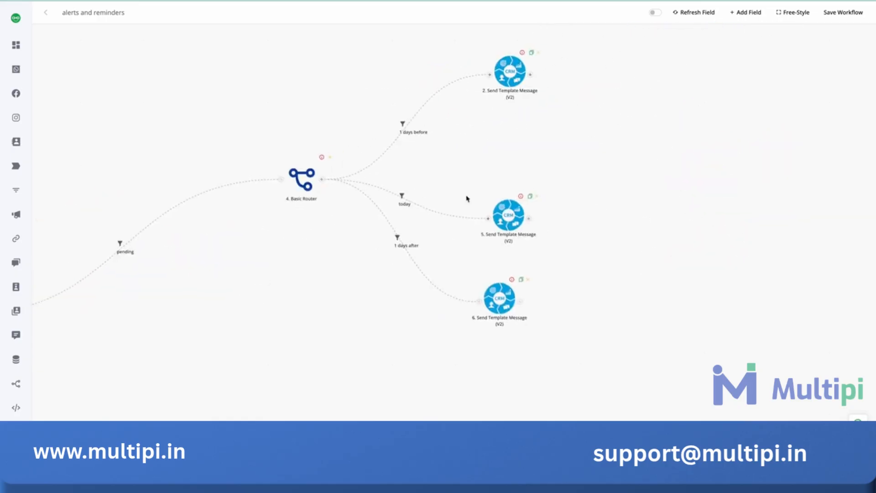
drag(507, 216, 511, 187)
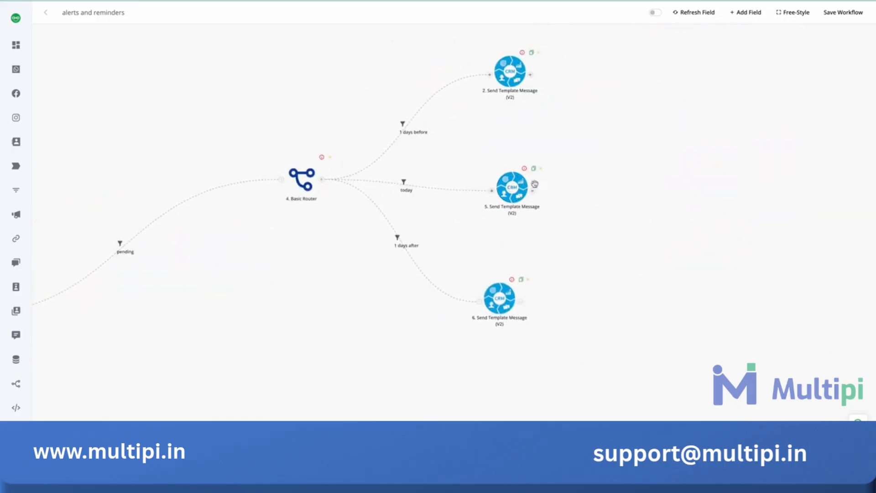